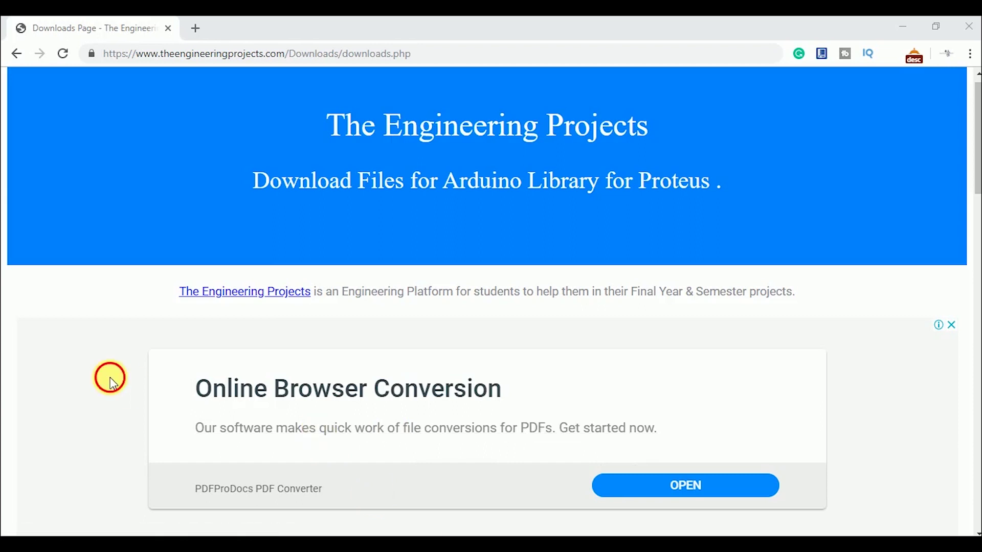
{"action": "scroll", "coordinate": [110, 378], "scroll_direction": "down", "scroll_amount": 2}
{"action": "scroll", "coordinate": [110, 378], "scroll_direction": "down", "scroll_amount": 1}
{"action": "scroll", "coordinate": [110, 378], "scroll_direction": "down", "scroll_amount": 3}
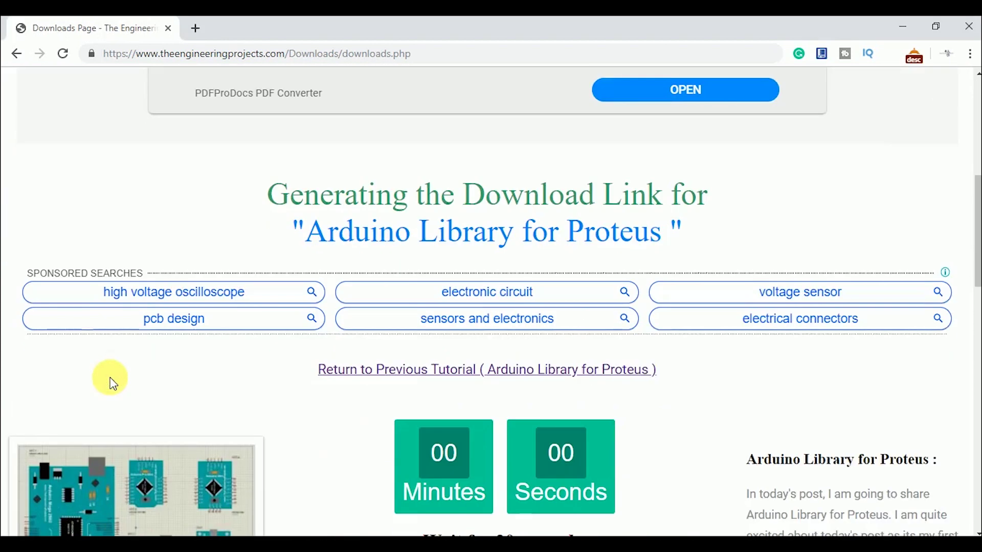
{"action": "scroll", "coordinate": [110, 379], "scroll_direction": "down", "scroll_amount": 1}
{"action": "scroll", "coordinate": [110, 379], "scroll_direction": "down", "scroll_amount": 1}
{"action": "scroll", "coordinate": [110, 379], "scroll_direction": "down", "scroll_amount": 1}
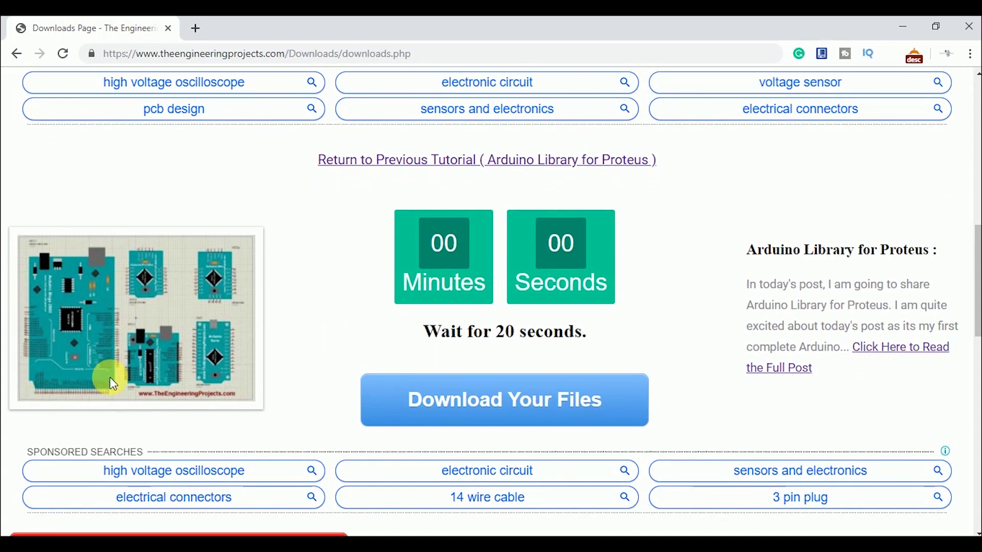
Download the Arduino Library for Proteus archive and open the extracted folder with the ArduinoTEP files
{"action": "left_click", "coordinate": [505, 404]}
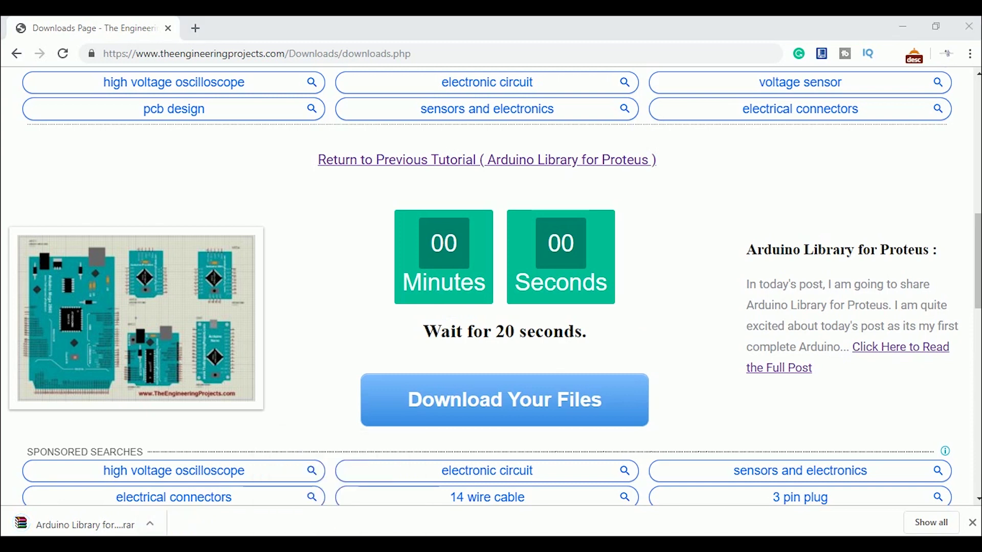
{"action": "left_click", "coordinate": [335, 490]}
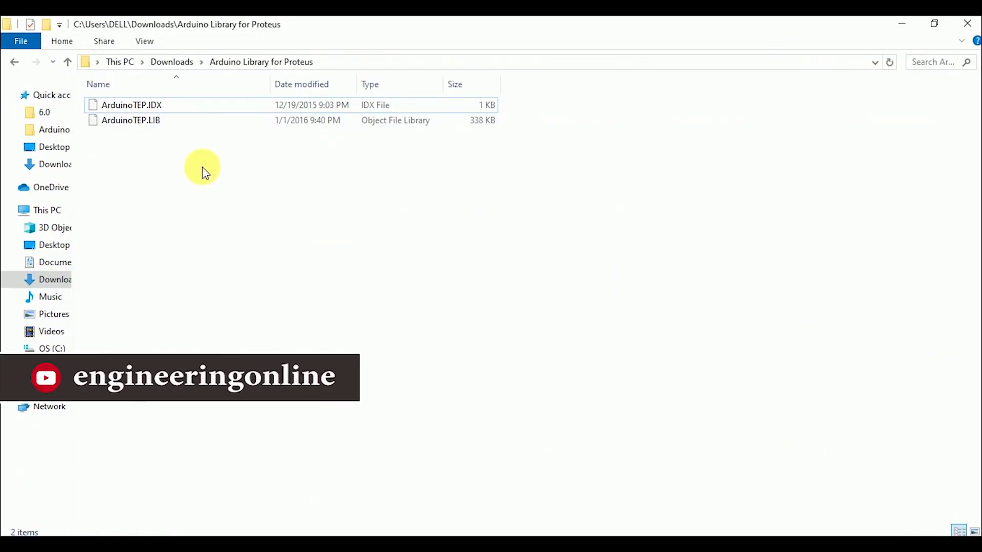
Copy ArduinoTEP.IDX and ArduinoTEP.LIB from the extracted folder
{"action": "left_click_drag", "start_coordinate": [202, 166], "coordinate": [187, 69]}
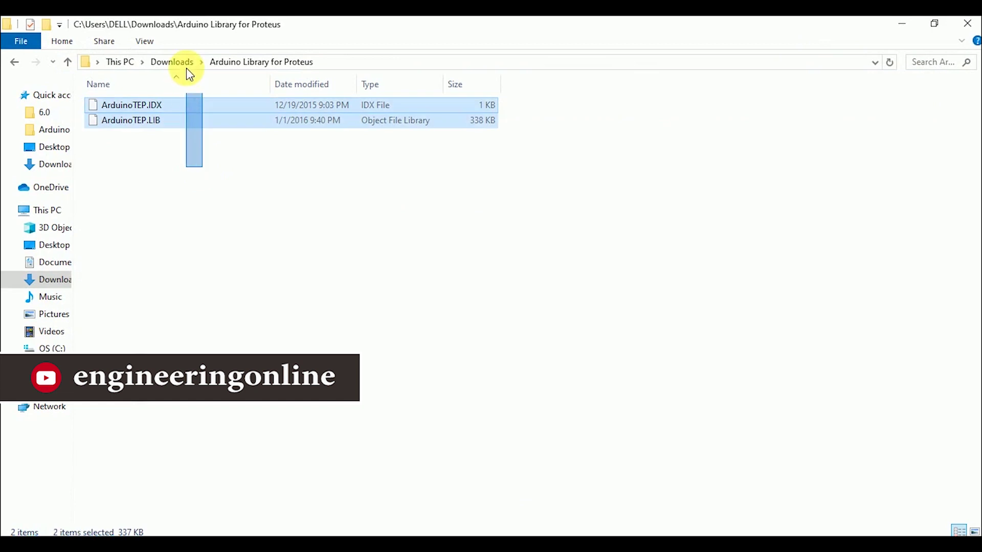
{"action": "right_click", "coordinate": [210, 100]}
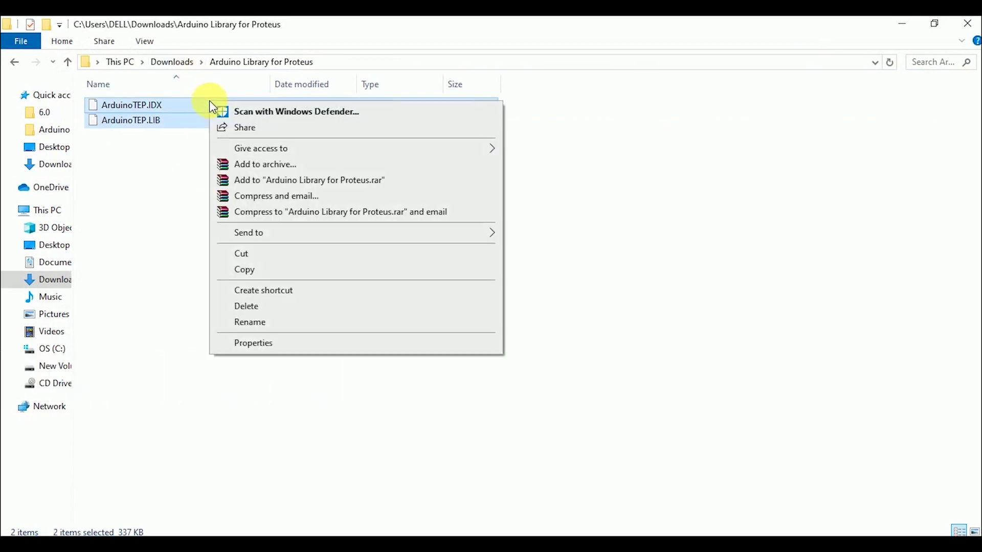
{"action": "left_click", "coordinate": [244, 269]}
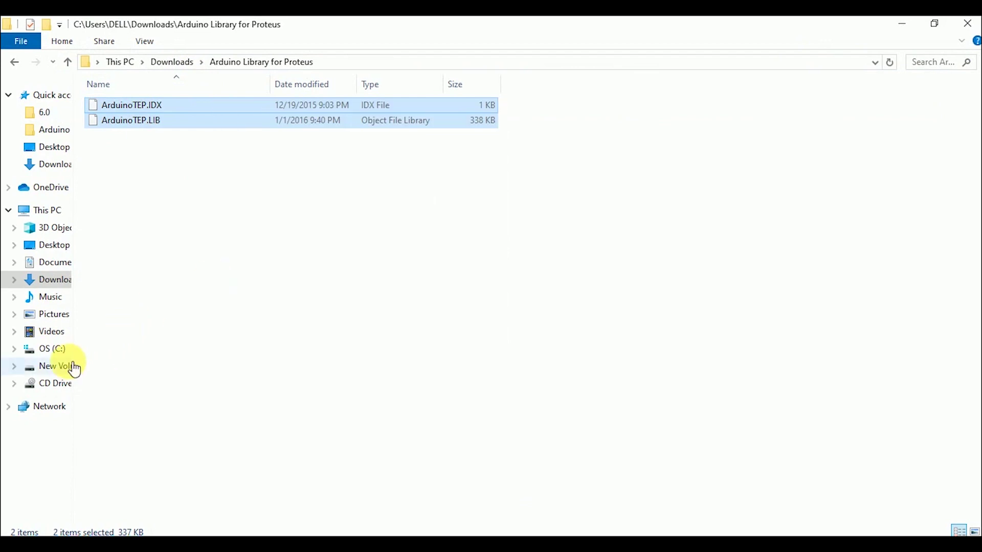
Paste both files into C:\Program Files (x86)\Labcenter Electronics\Proteus 8 Professional\LIBRARY
{"action": "left_click", "coordinate": [52, 349]}
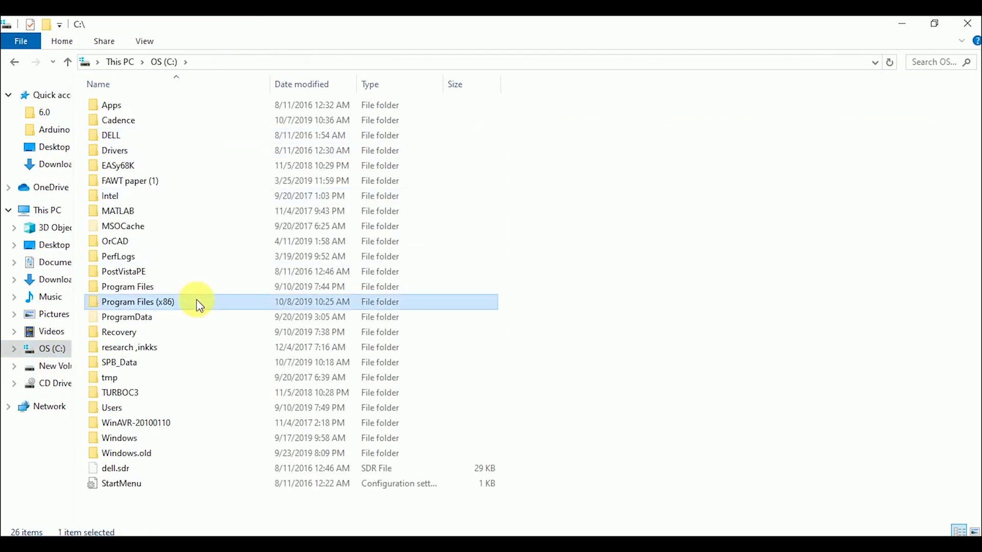
{"action": "double_click", "coordinate": [197, 299]}
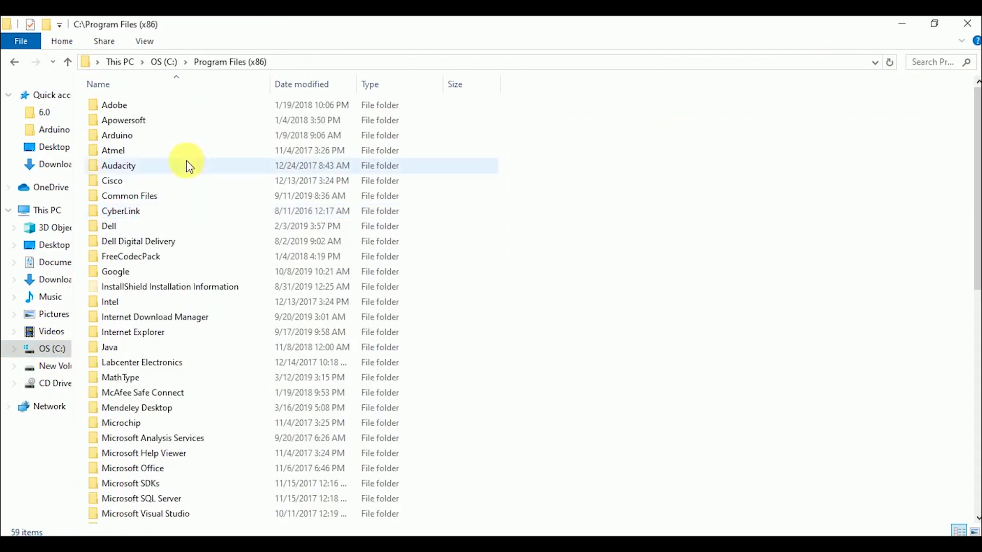
{"action": "double_click", "coordinate": [211, 365]}
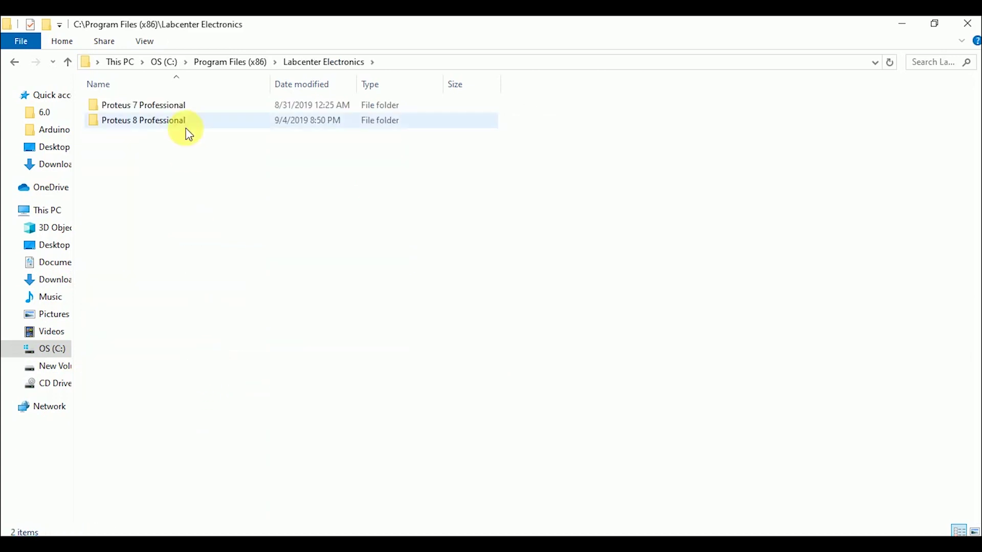
{"action": "double_click", "coordinate": [188, 123]}
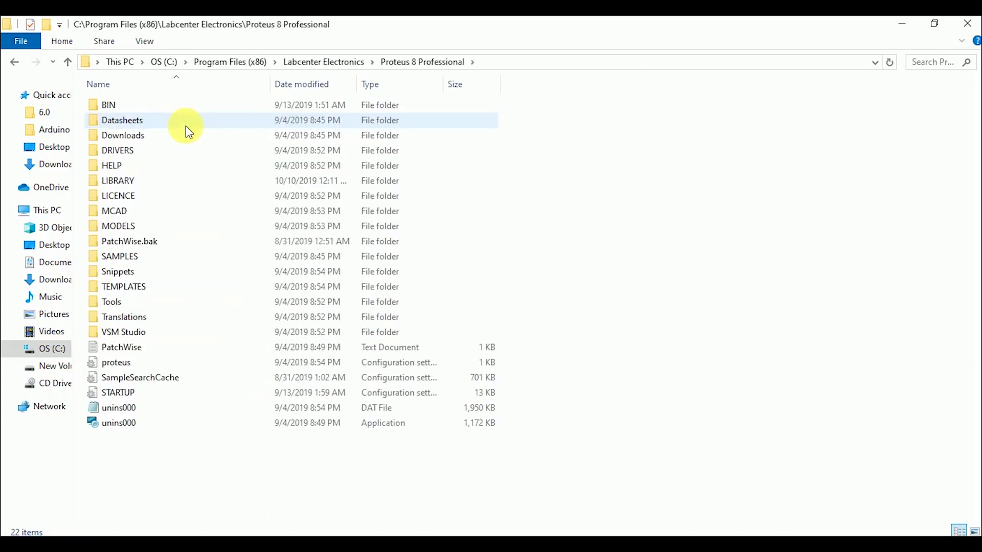
{"action": "double_click", "coordinate": [188, 181]}
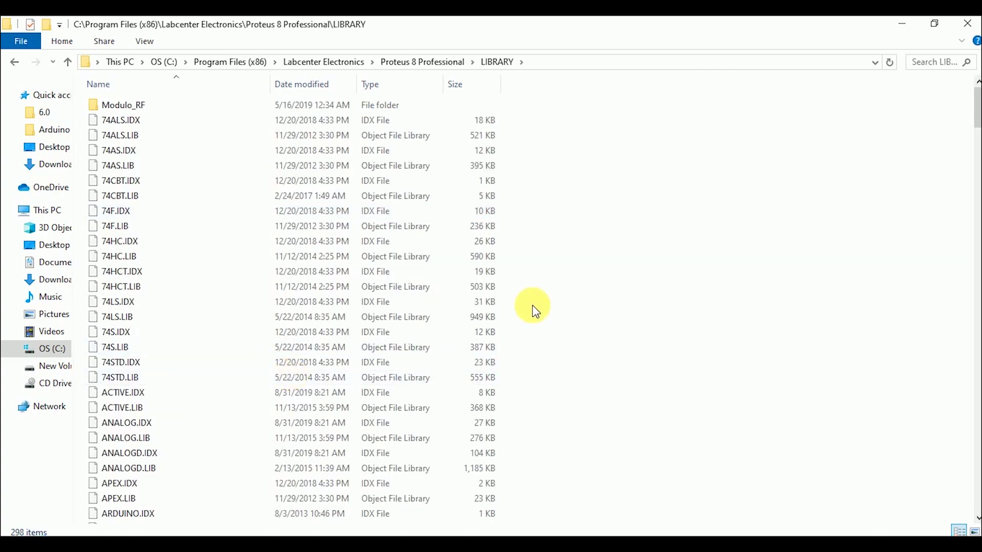
{"action": "right_click", "coordinate": [602, 189]}
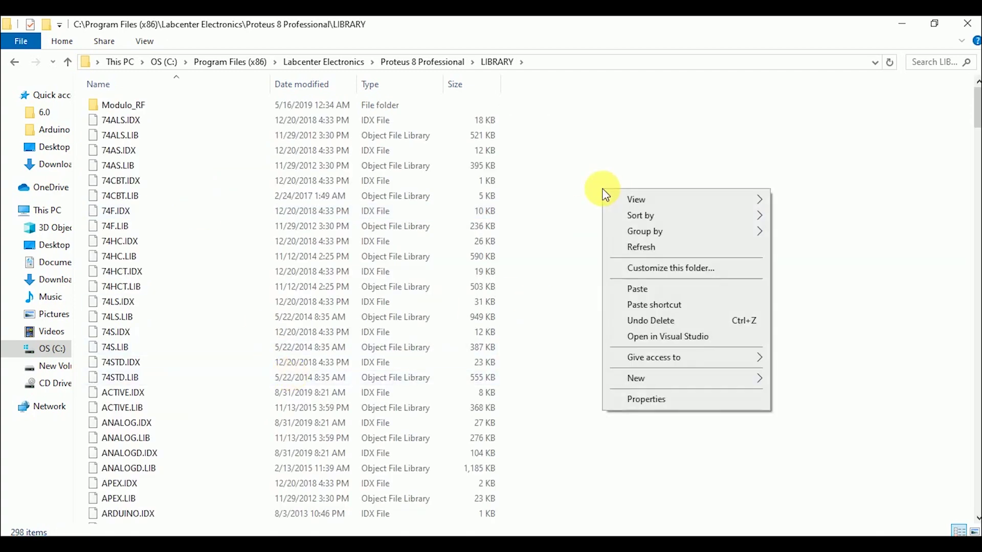
{"action": "left_click", "coordinate": [642, 289]}
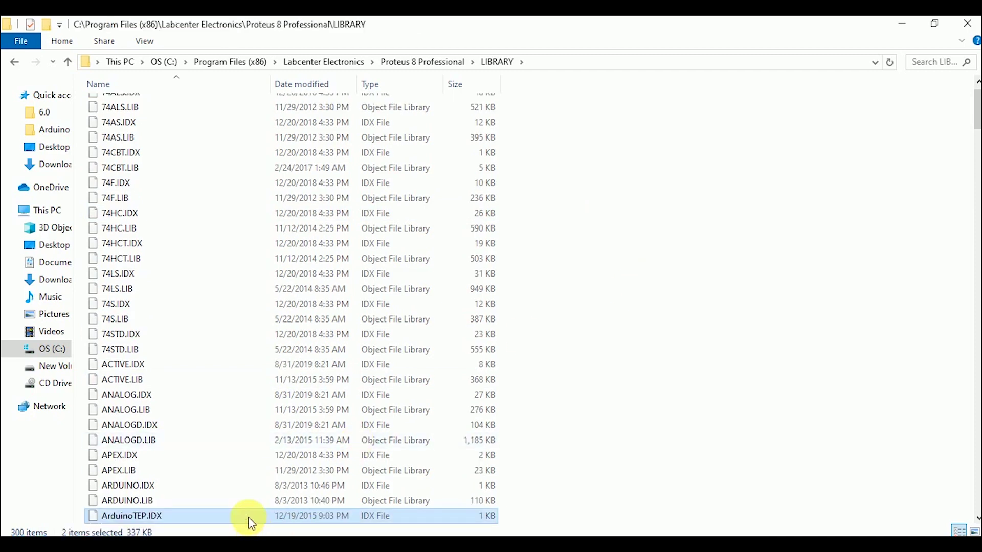
Confirm the pasted ArduinoTEP files are in place and launch Proteus 8 Professional
{"action": "left_click", "coordinate": [232, 499]}
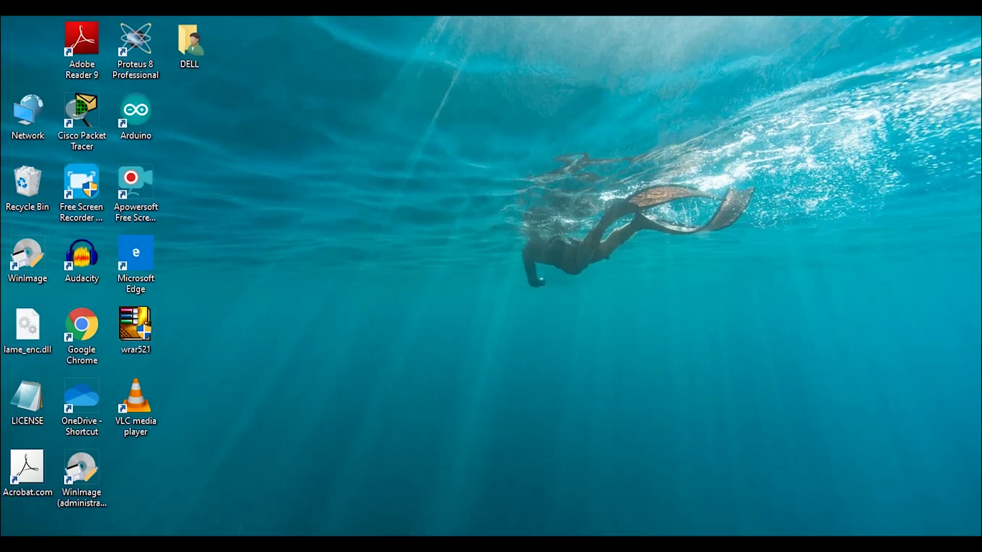
{"action": "double_click", "coordinate": [135, 47]}
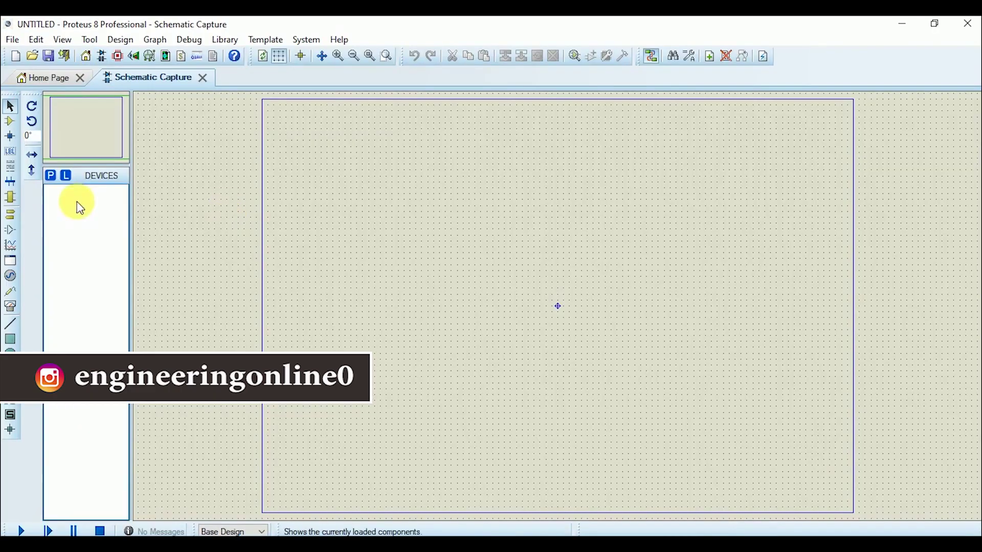
Open Pick Devices and browse the Arduino results, previewing MEGA1280 and MEGA 2560
{"action": "double_click", "coordinate": [77, 202]}
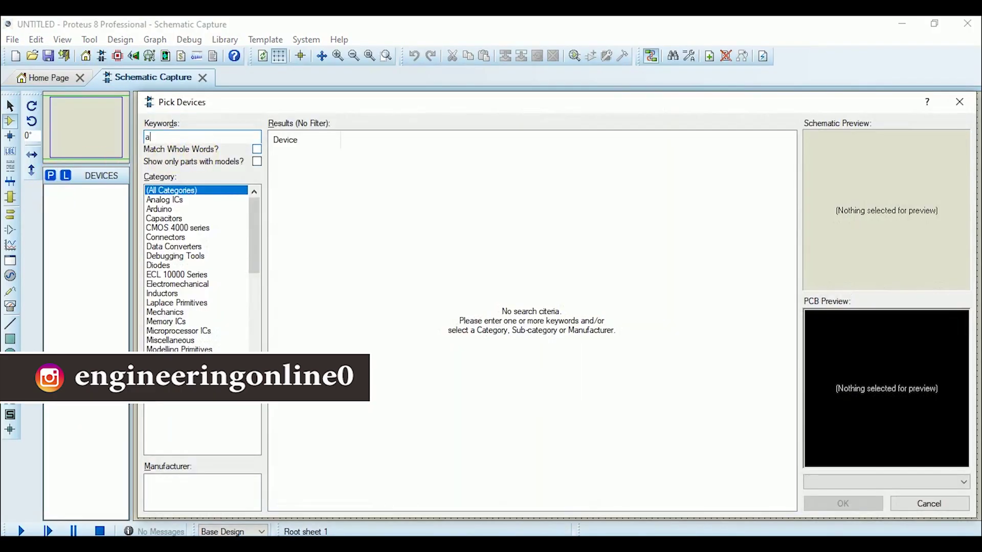
{"action": "type", "text": "arduino"}
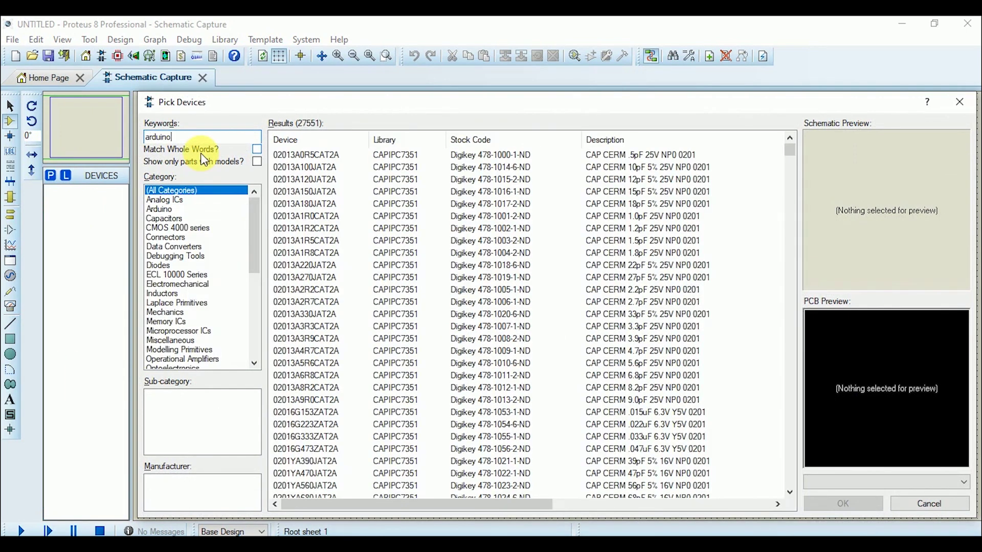
{"action": "left_click", "coordinate": [319, 167]}
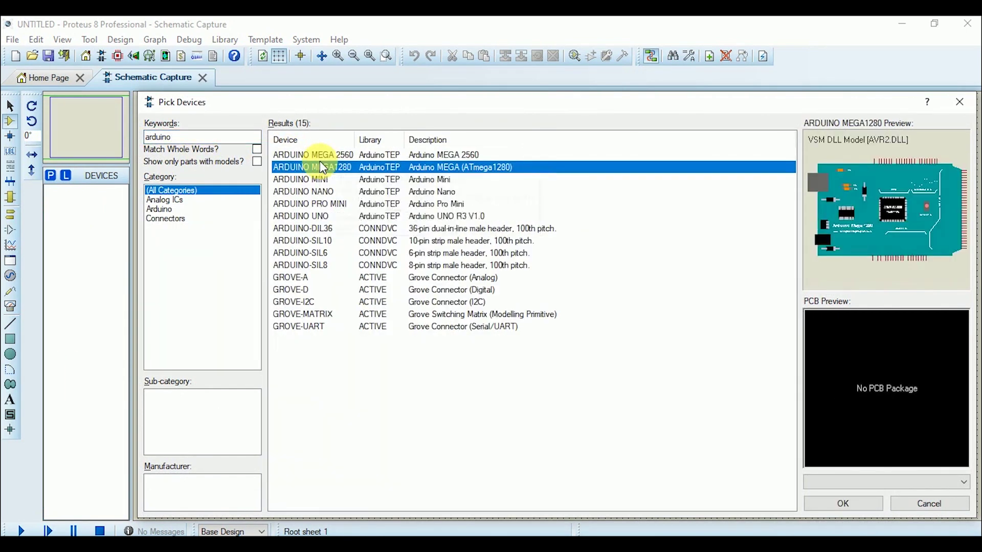
{"action": "key", "text": "Down"}
{"action": "key", "text": "Down"}
{"action": "key", "text": "Down"}
{"action": "key", "text": "Down"}
{"action": "key", "text": "Down"}
{"action": "key", "text": "Down"}
{"action": "key", "text": "Up"}
{"action": "key", "text": "Up"}
{"action": "key", "text": "Up"}
{"action": "key", "text": "Up"}
{"action": "key", "text": "Up"}
{"action": "key", "text": "Up"}
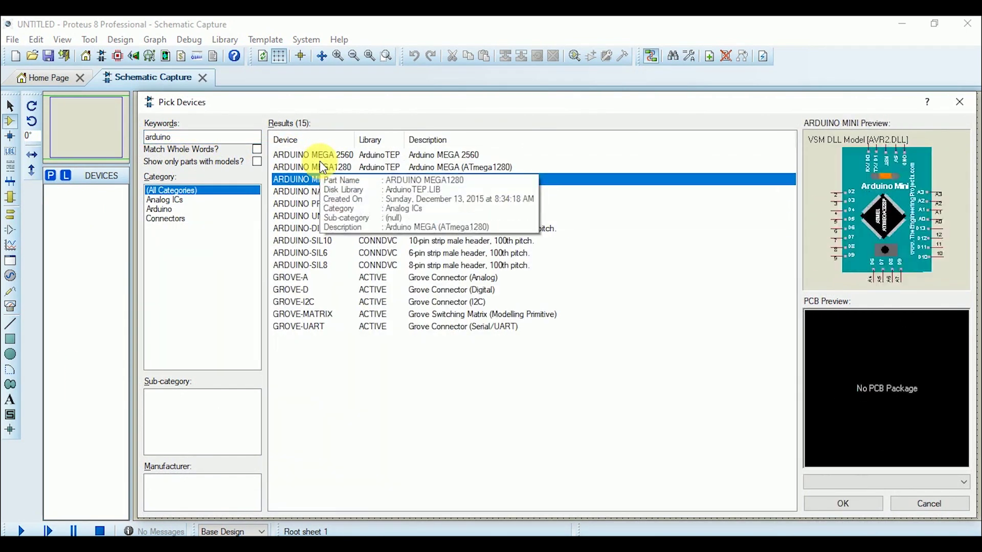
{"action": "key", "text": "Up"}
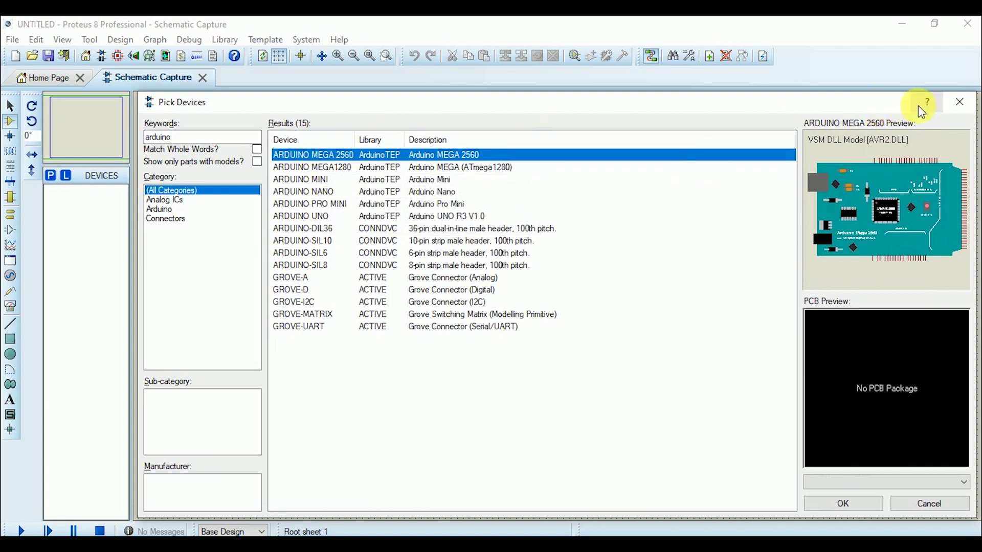
Add MEGA 2560, MEGA1280, Mini, Nano, Pro Mini and Uno, then close the picker
{"action": "double_click", "coordinate": [284, 155]}
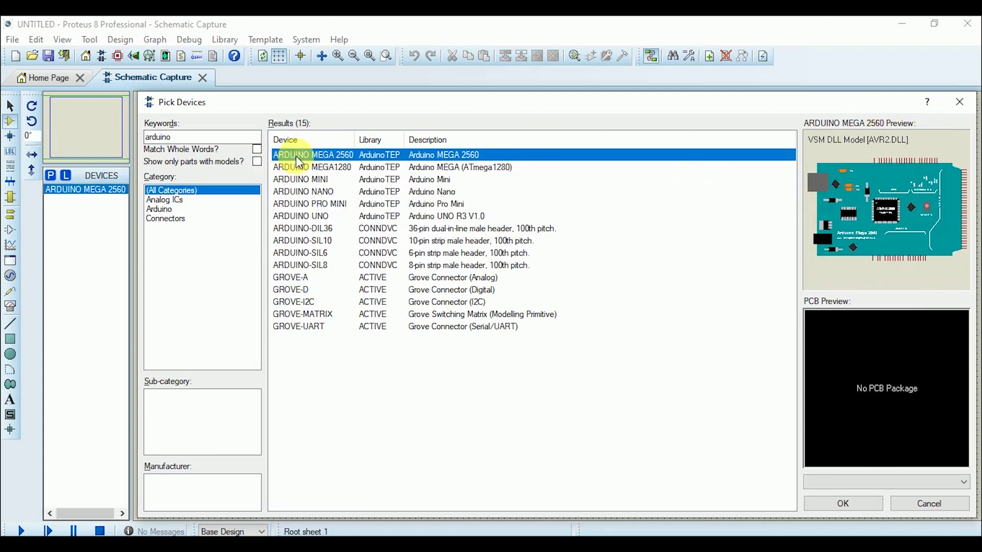
{"action": "double_click", "coordinate": [330, 168]}
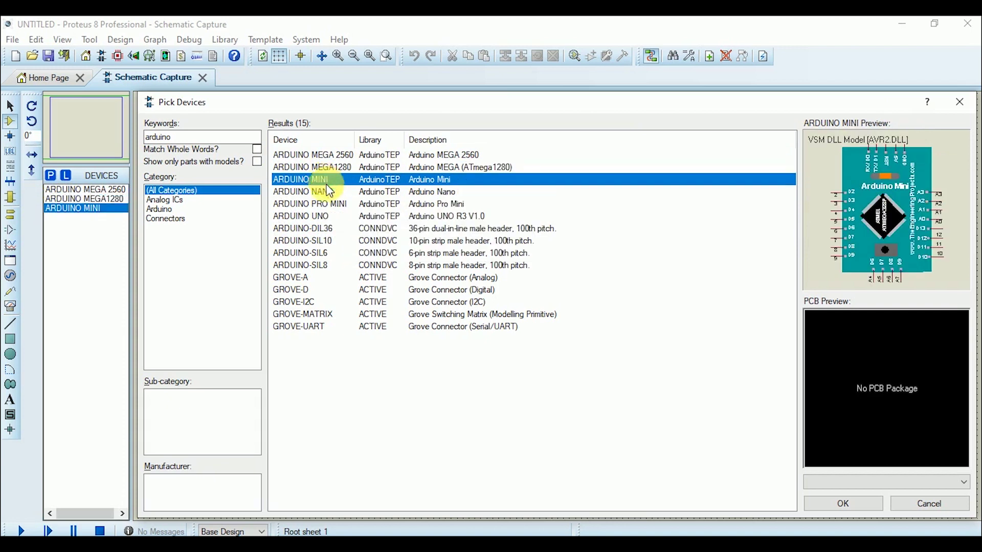
{"action": "double_click", "coordinate": [329, 192]}
{"action": "double_click", "coordinate": [334, 217]}
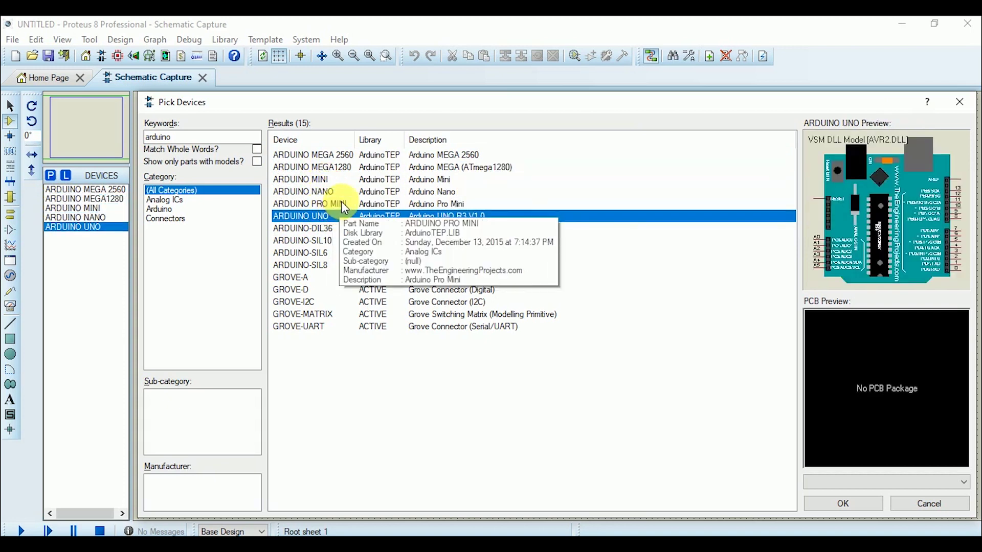
{"action": "double_click", "coordinate": [341, 203]}
{"action": "left_click", "coordinate": [961, 100]}
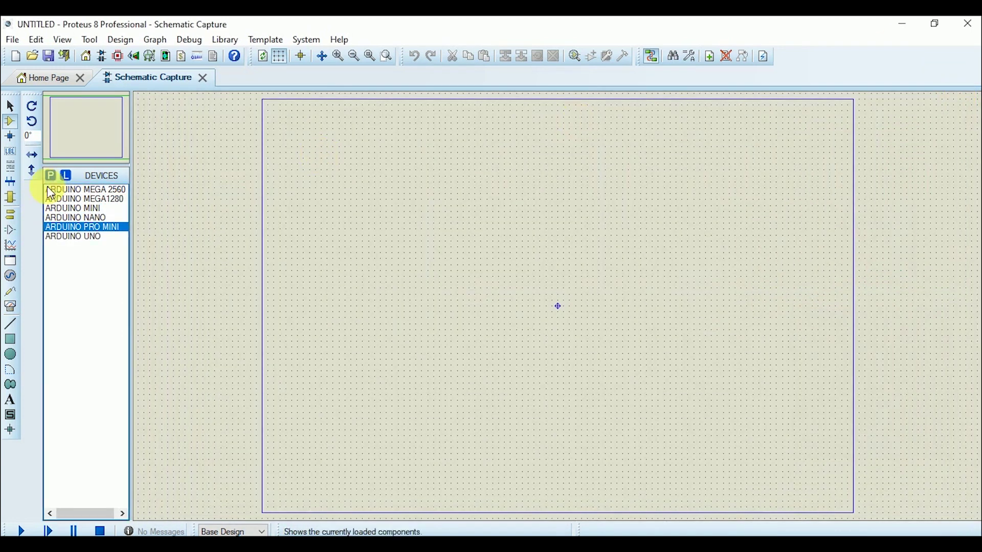